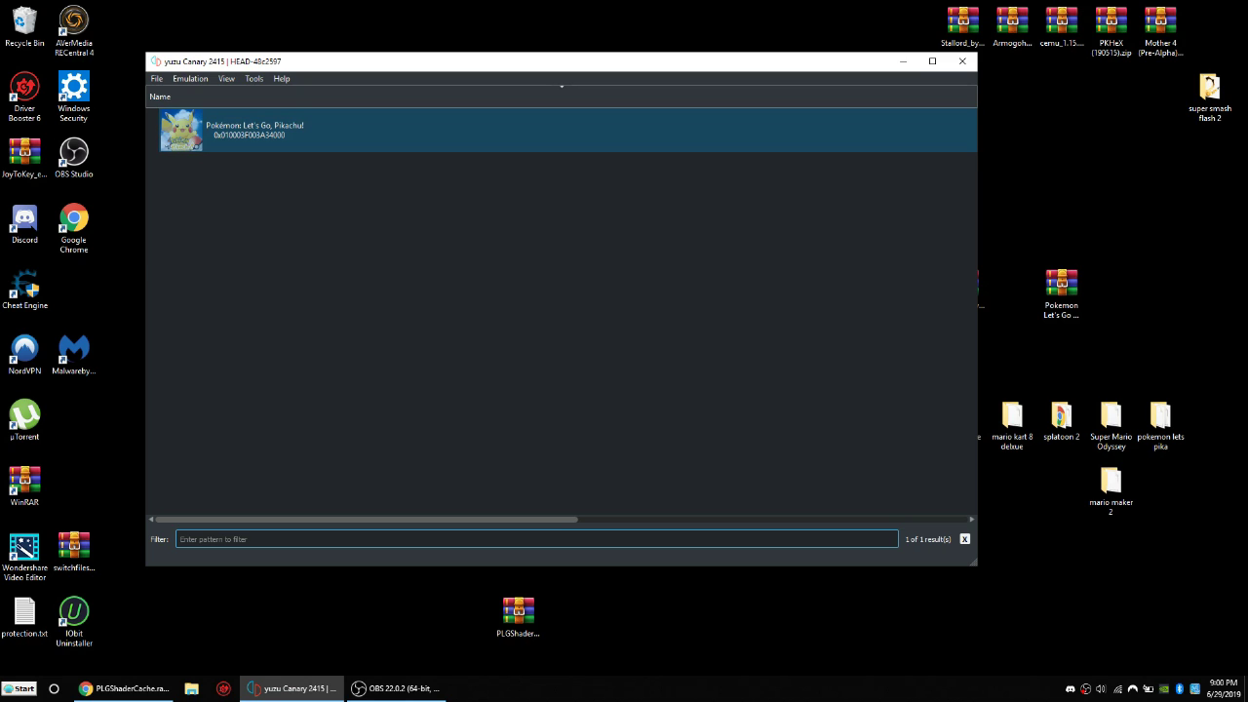
Open the emulator's configuration settings
click(157, 78)
mouse_move(191, 78)
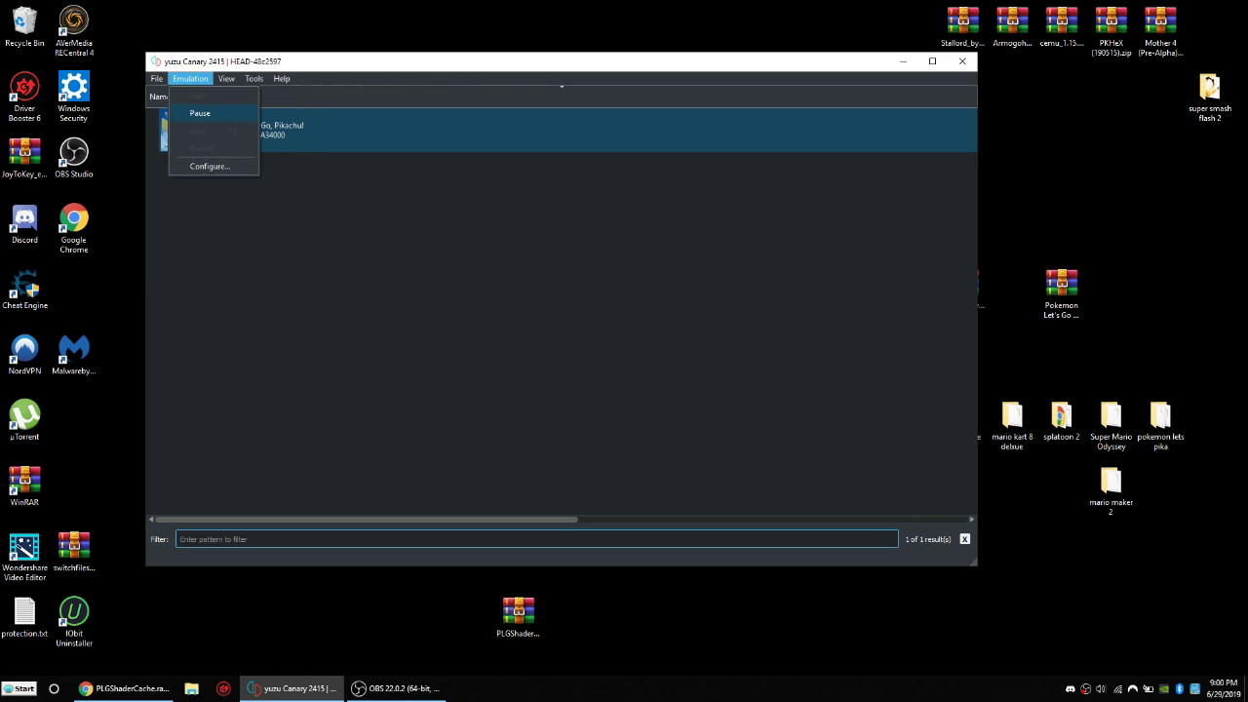
key(Down)
key(Down)
key(Down)
key(Return)
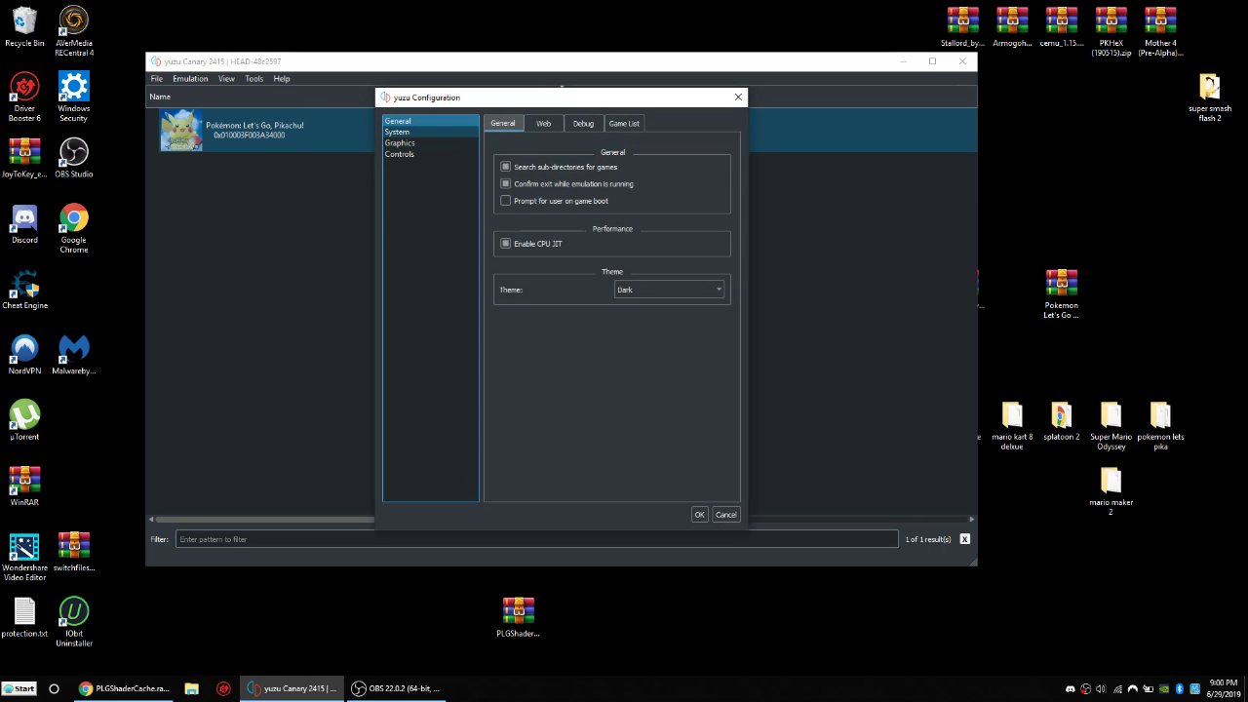
Review the emulator's Graphics, Controls, System, Audio and General settings
click(400, 143)
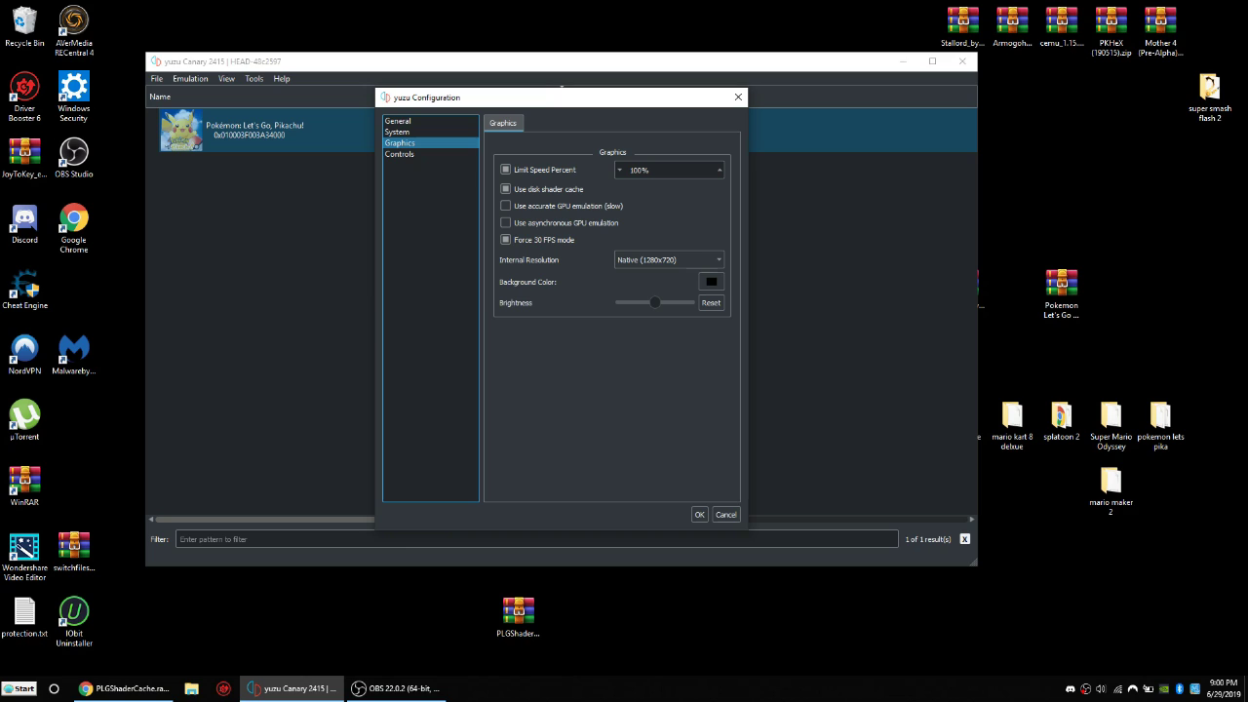
click(431, 154)
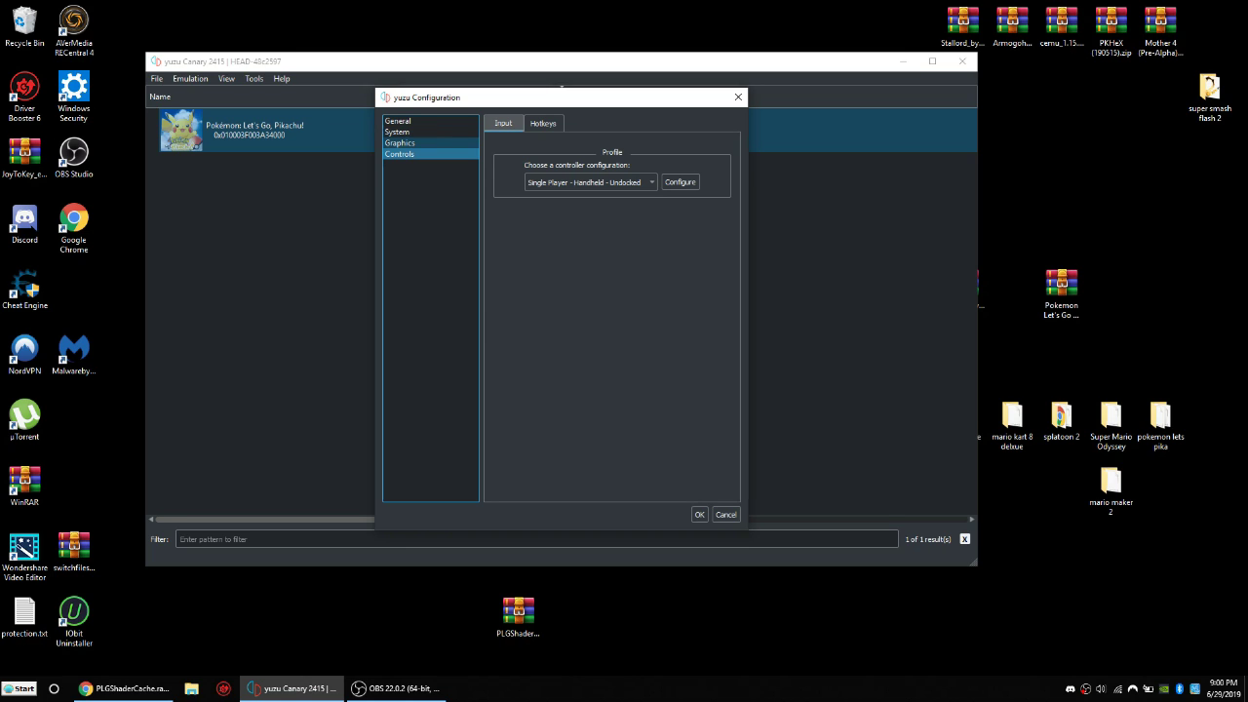
click(430, 142)
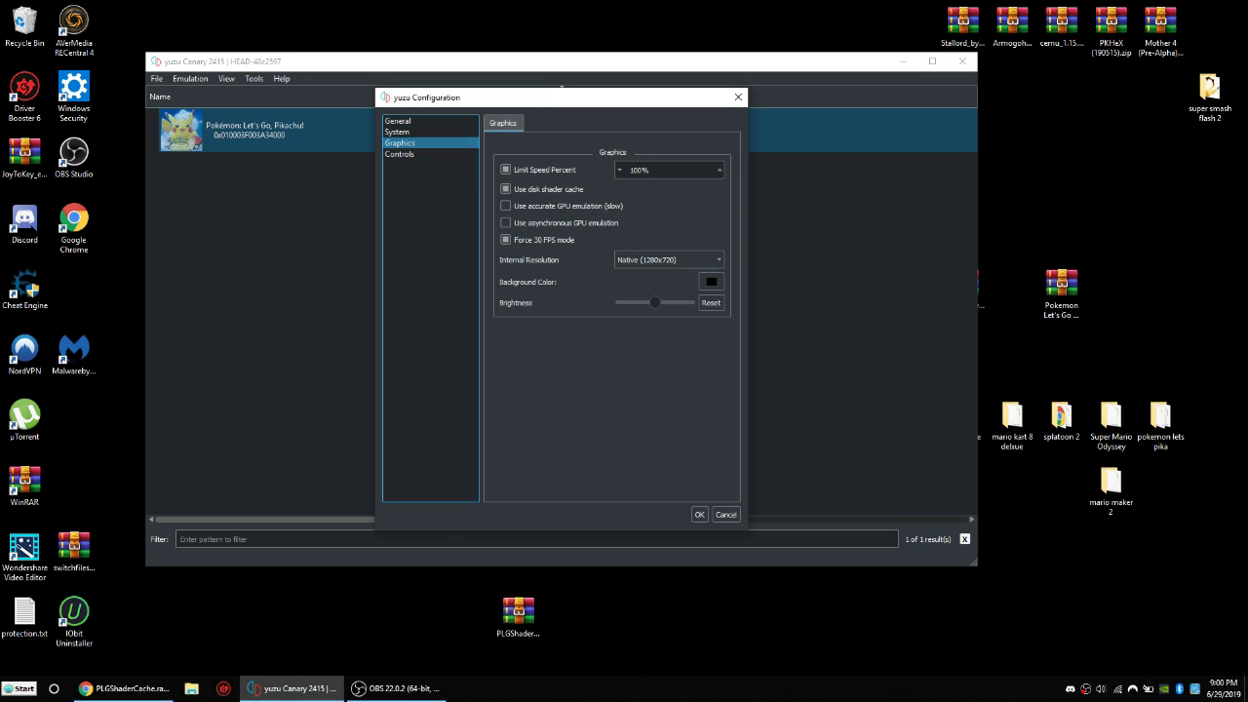
click(430, 132)
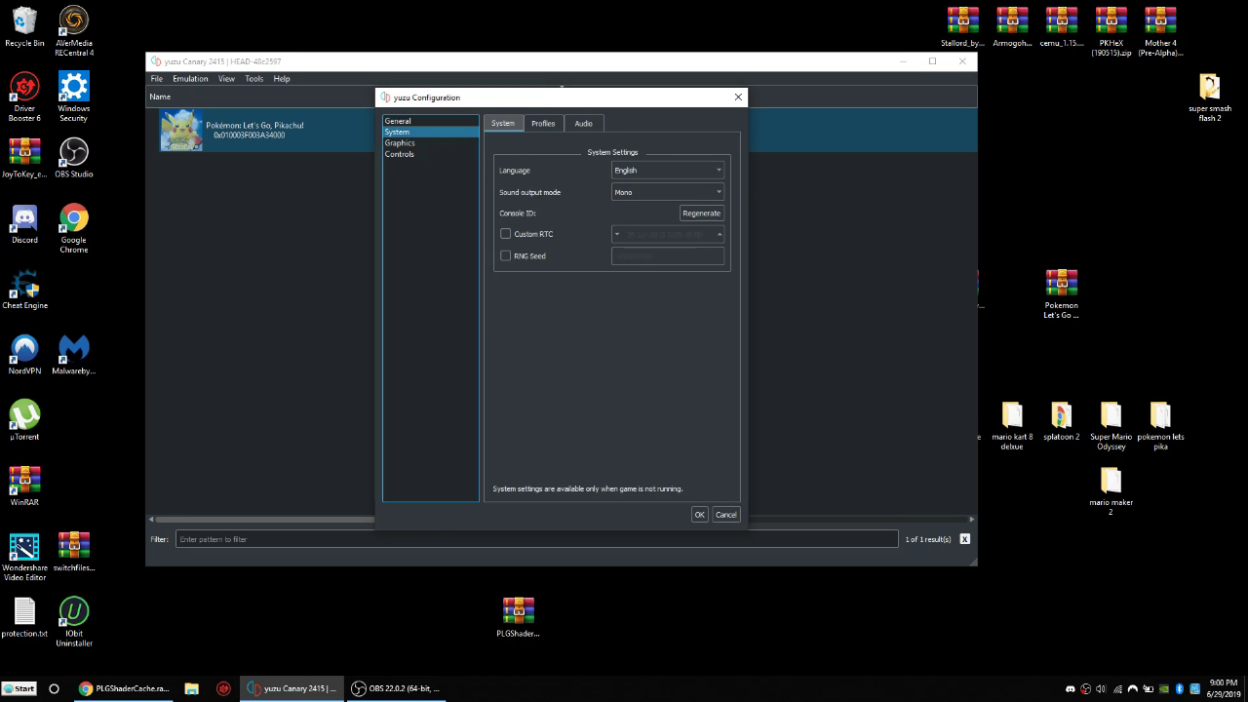
click(583, 123)
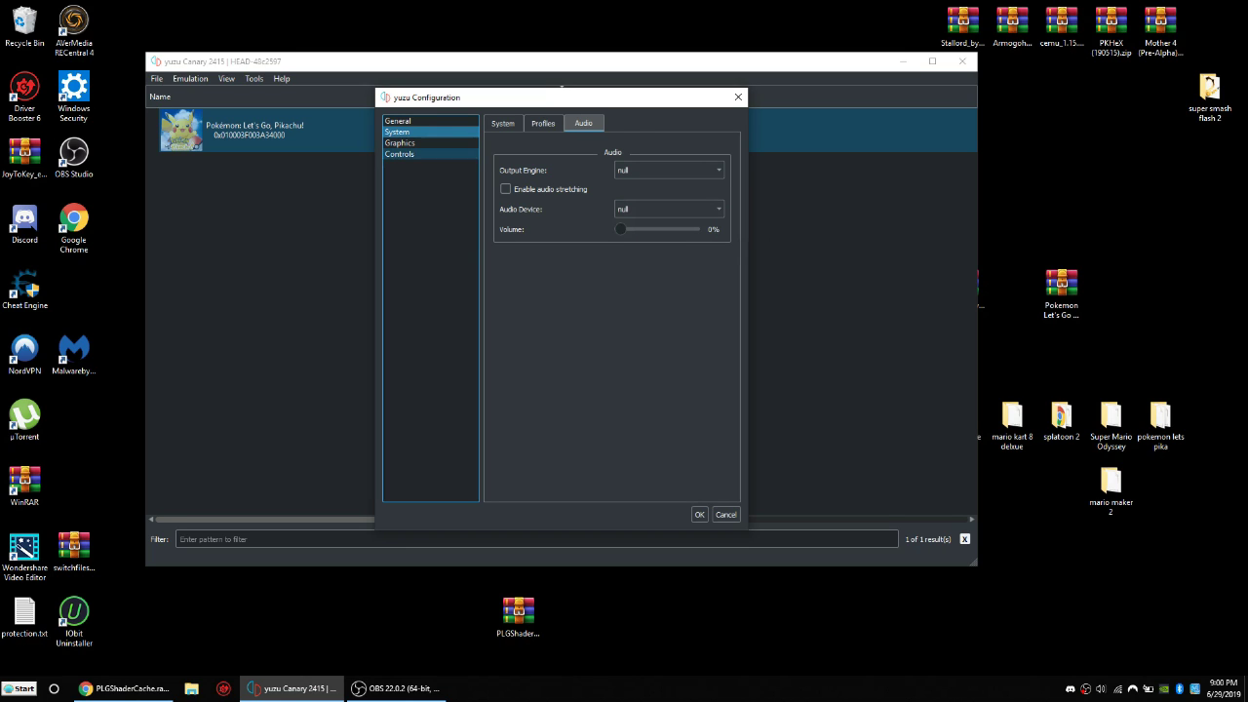
click(430, 121)
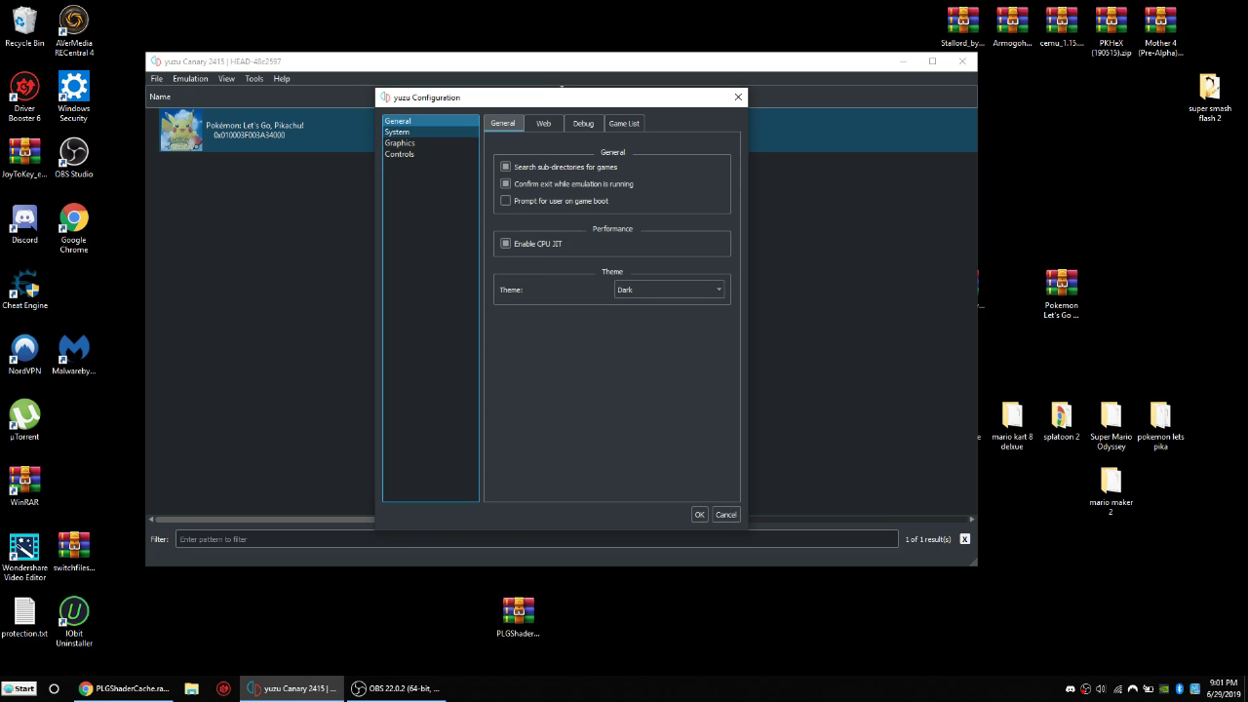
click(431, 131)
click(583, 123)
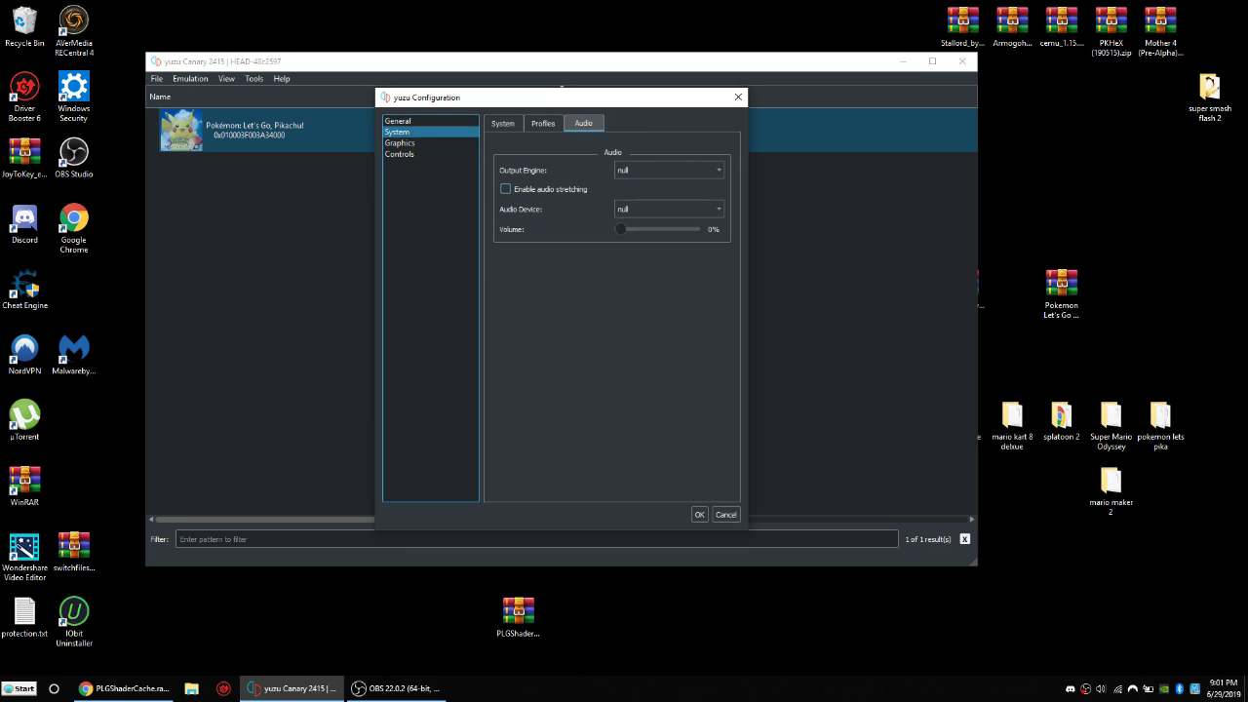
Set the graphics internal resolution to Native (1280x720) and save the configuration
click(430, 143)
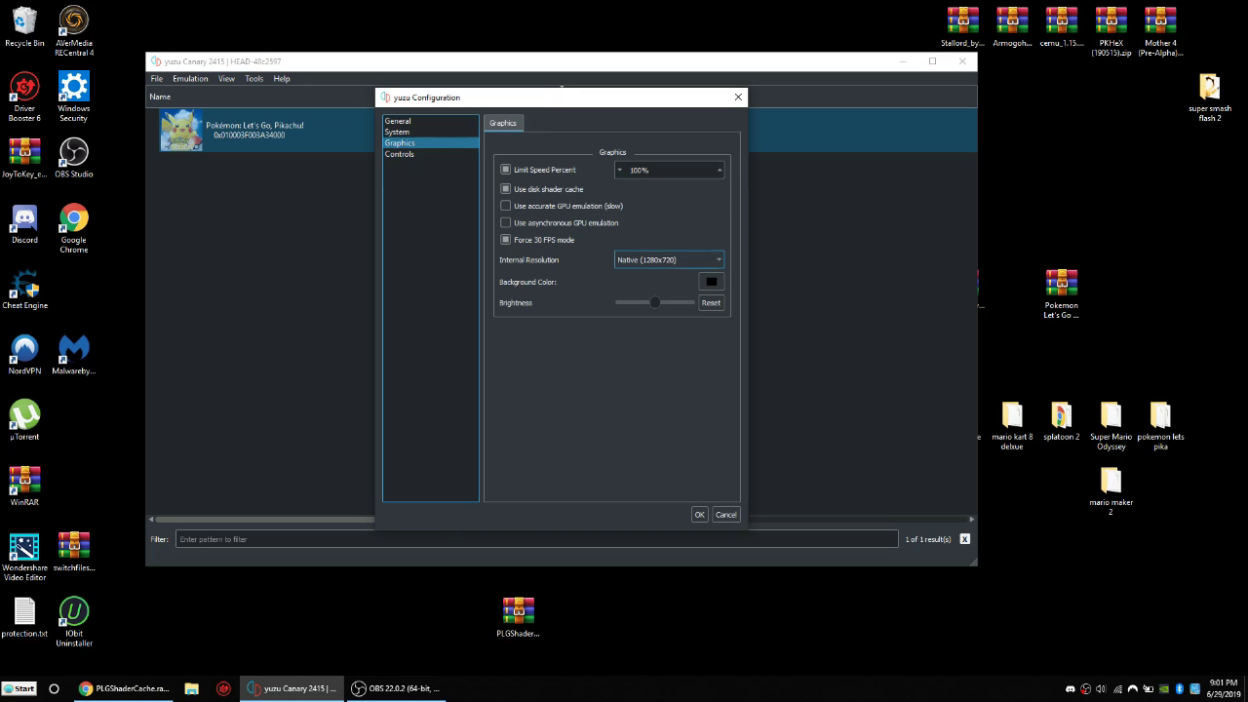
click(668, 259)
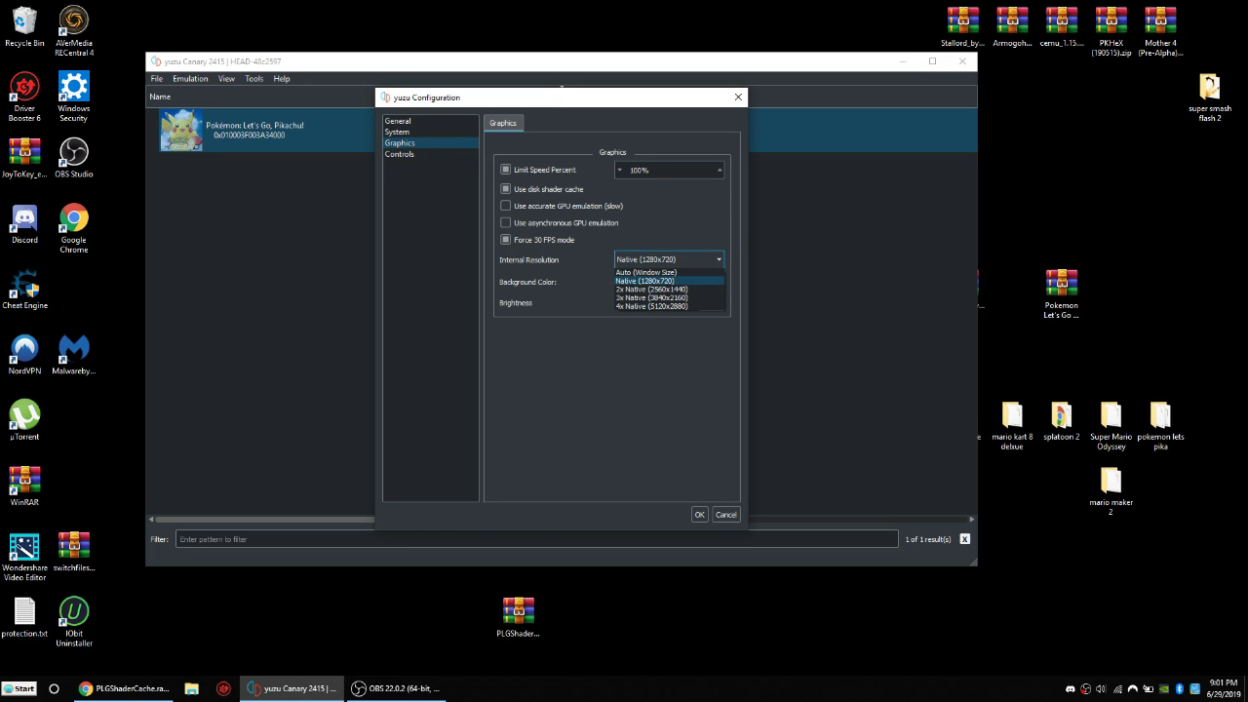
click(668, 281)
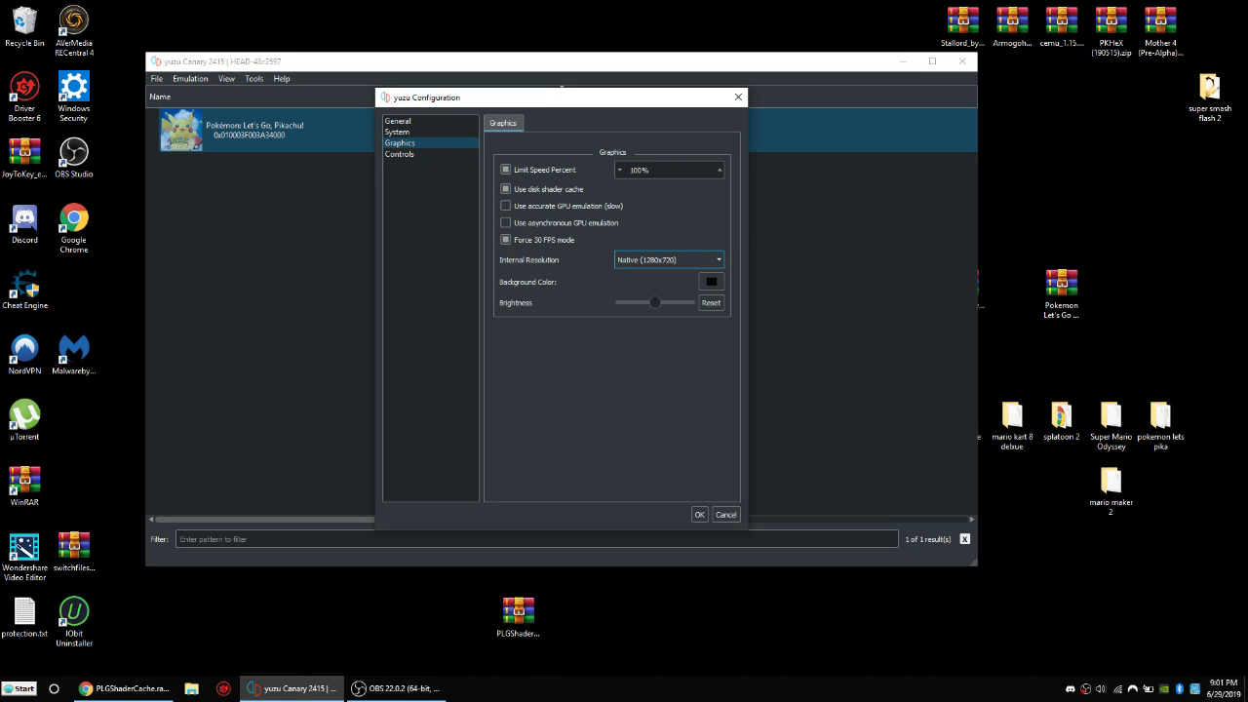
click(700, 514)
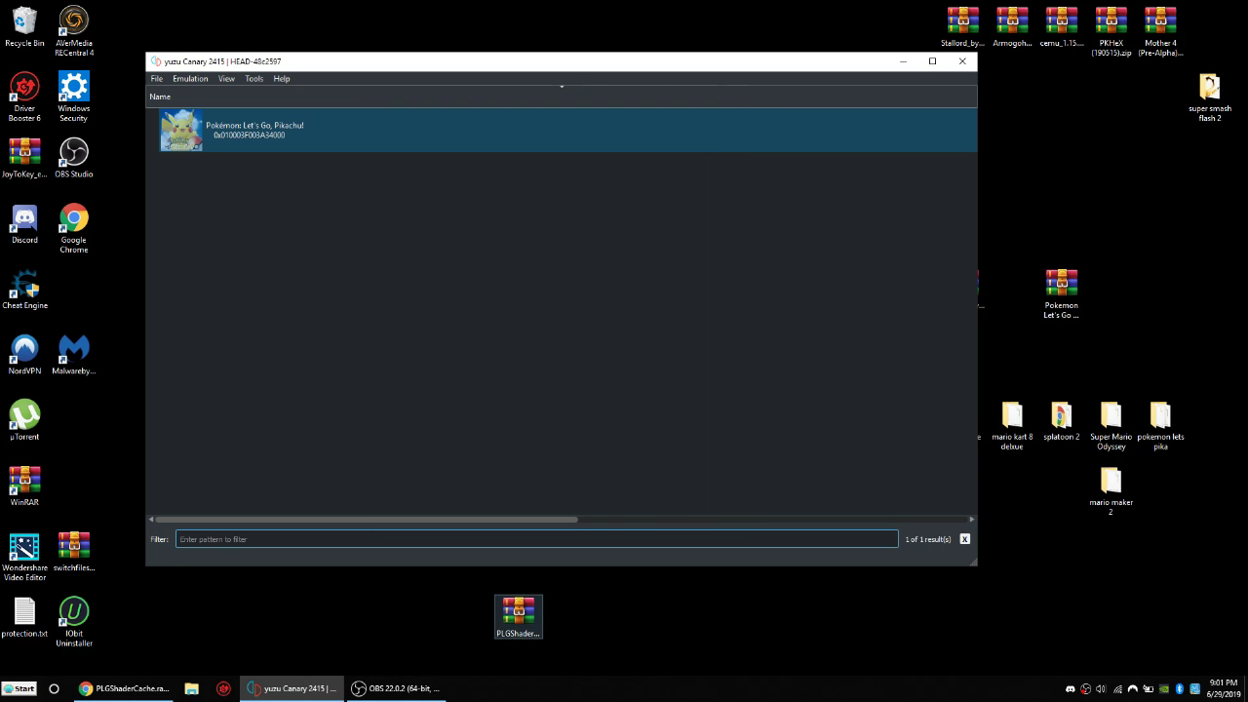
Open the PLGShaderCache.rar archive in WinRAR, dismiss the licence reminder and return to yuzu
click(518, 615)
key(Return)
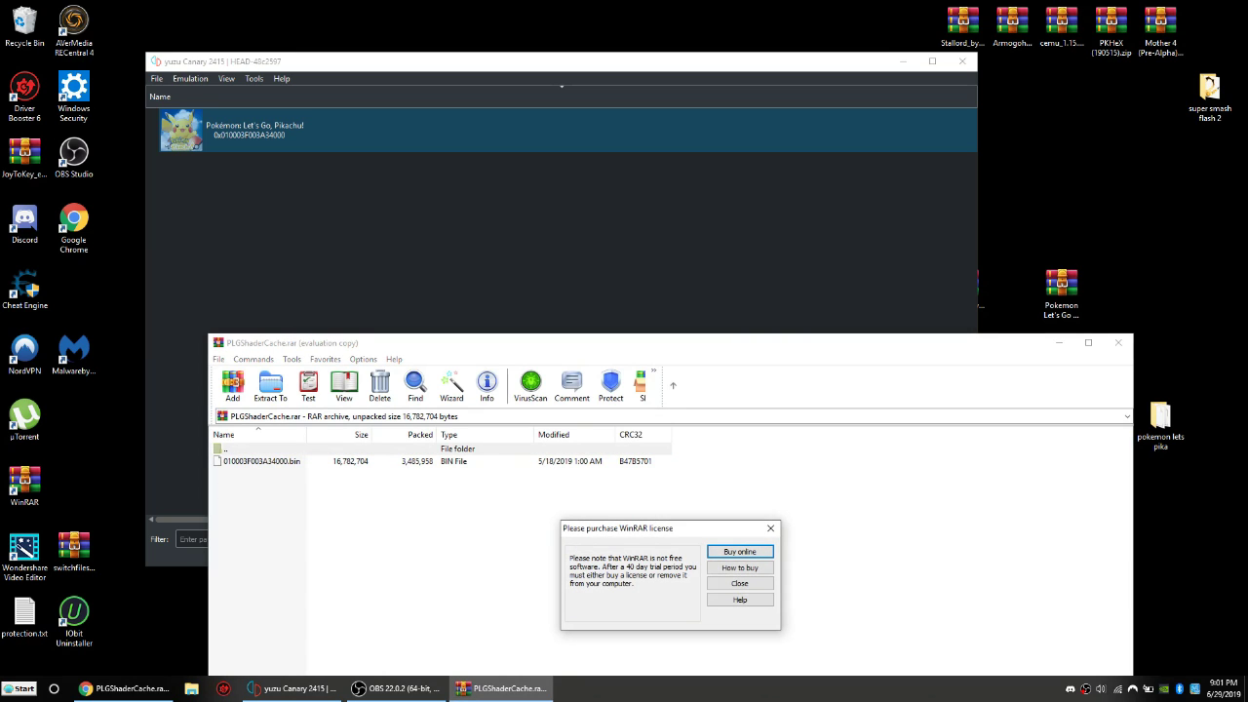
key(Escape)
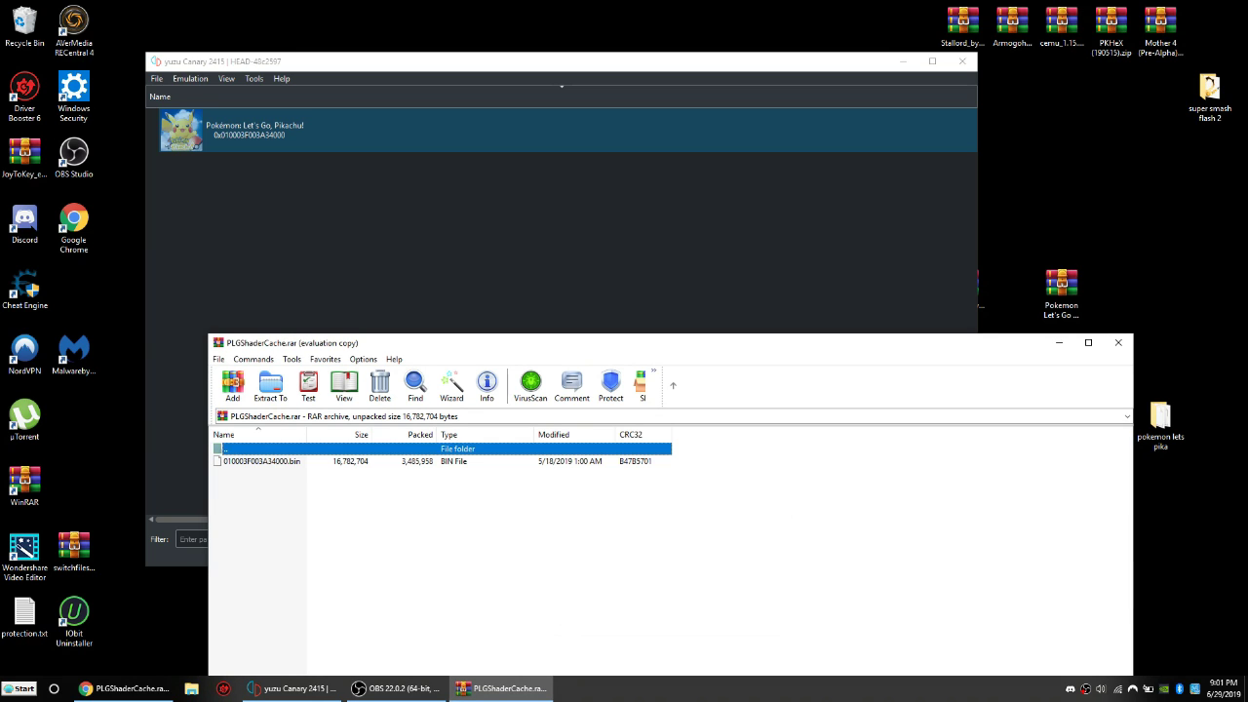
key(Escape)
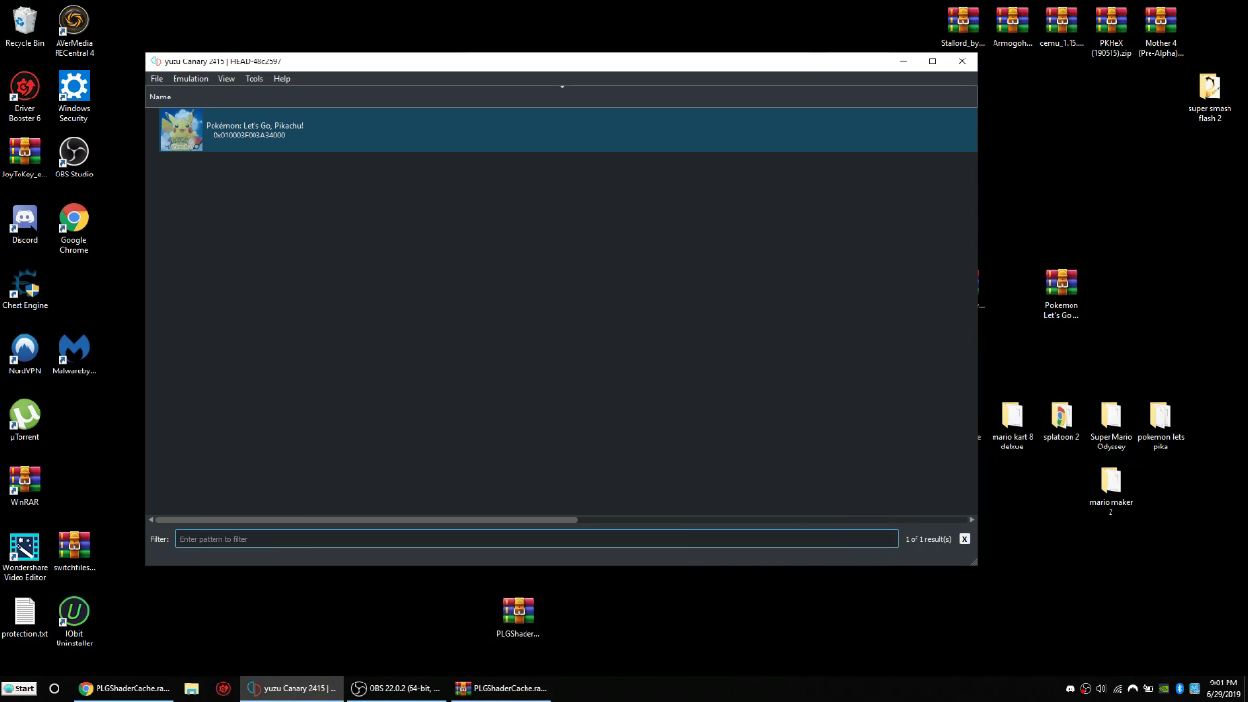
View 010003F003A34000.bin in the game's transferable shader cache folder and in the PLGShaderCache.rar archive, and close both windows
right_click(324, 130)
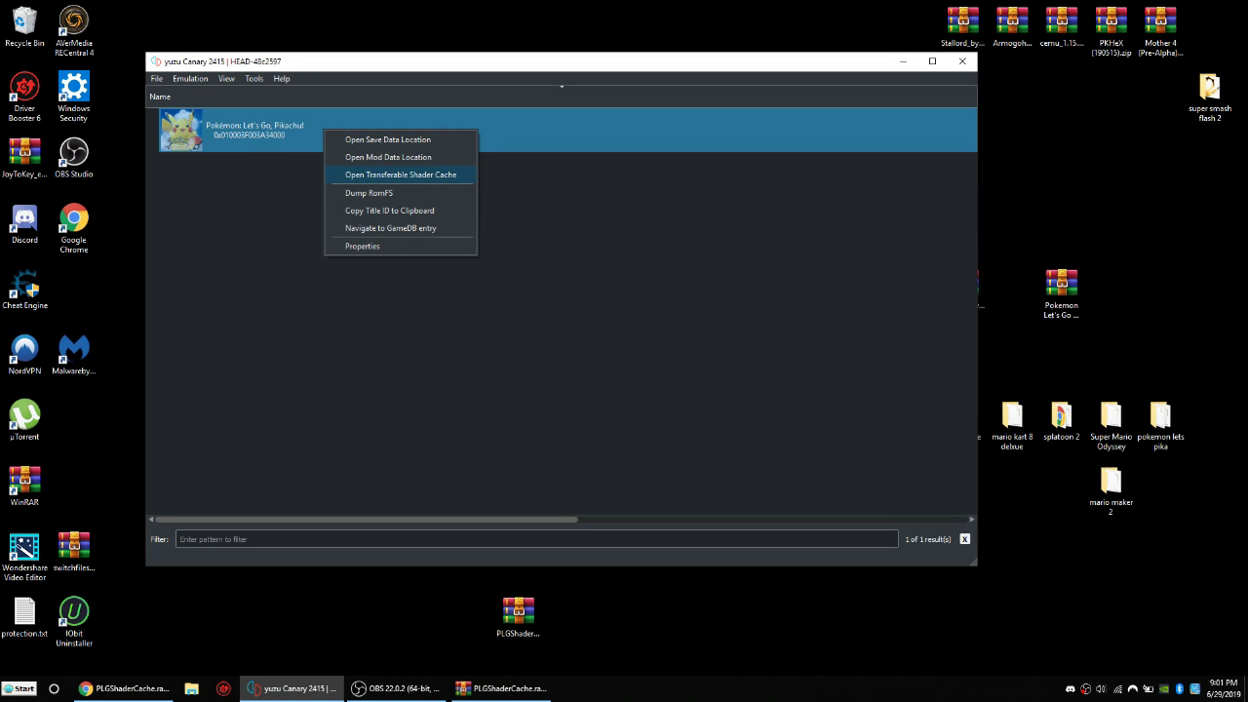
click(400, 175)
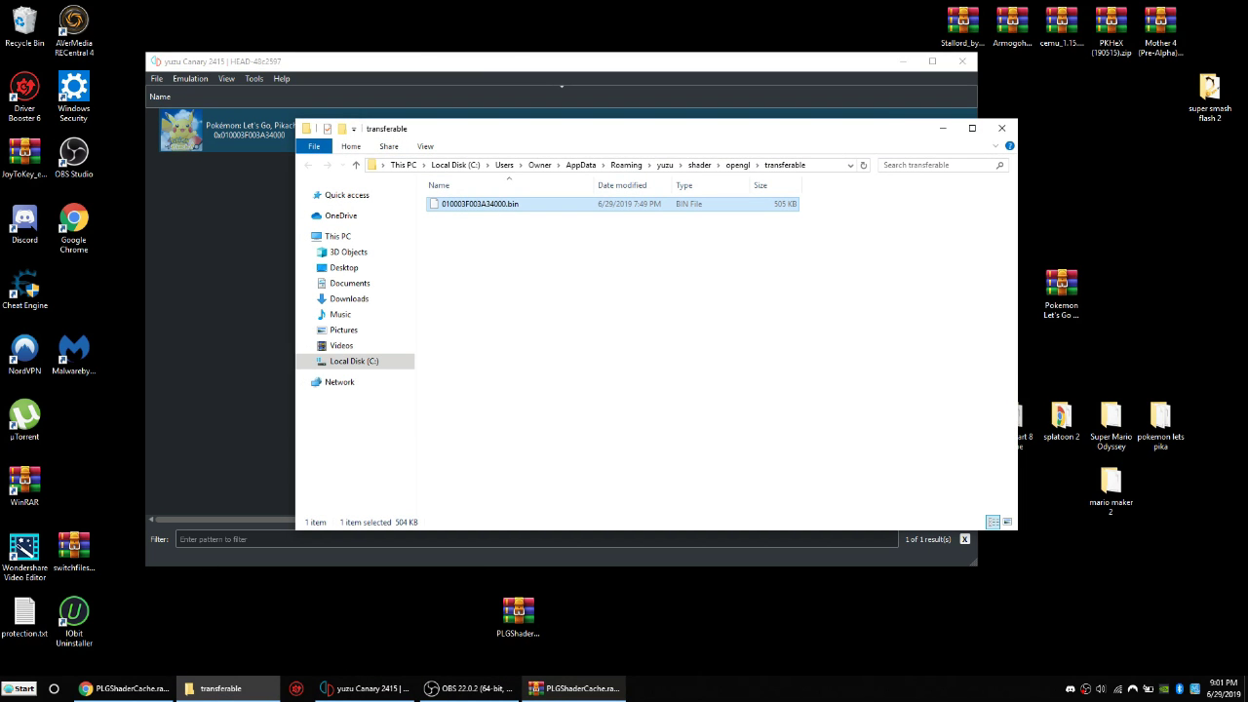
click(575, 689)
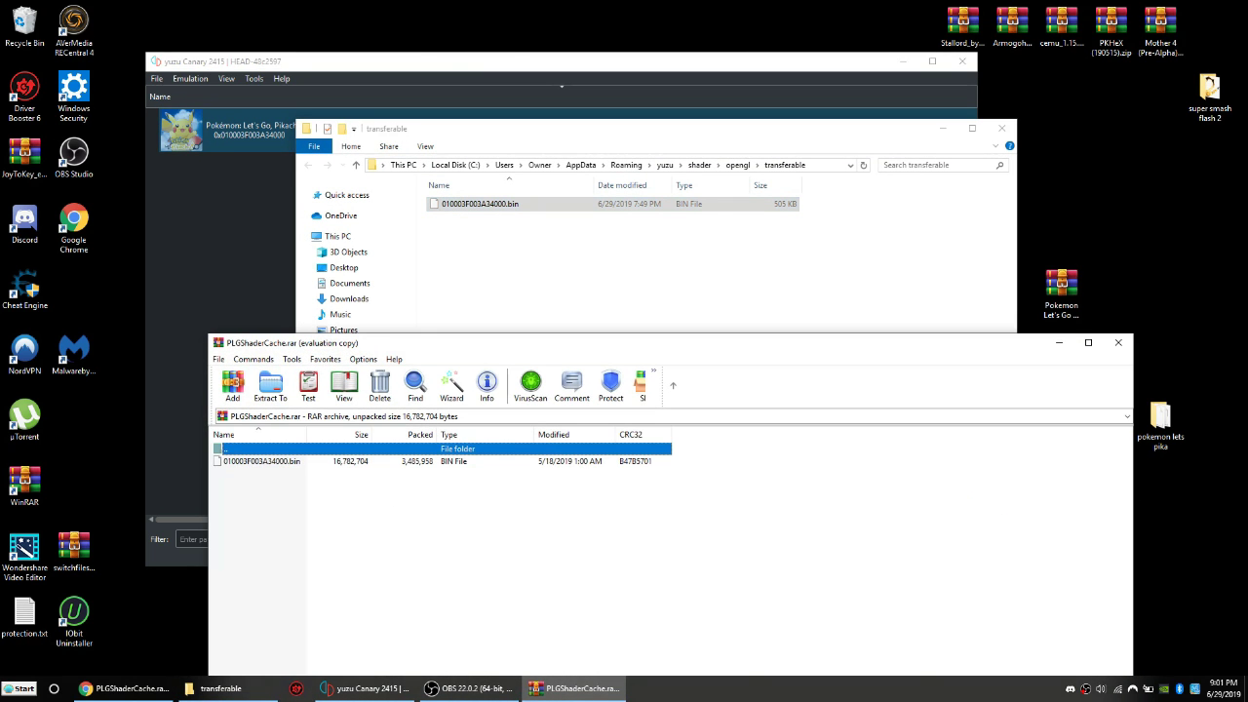
click(261, 462)
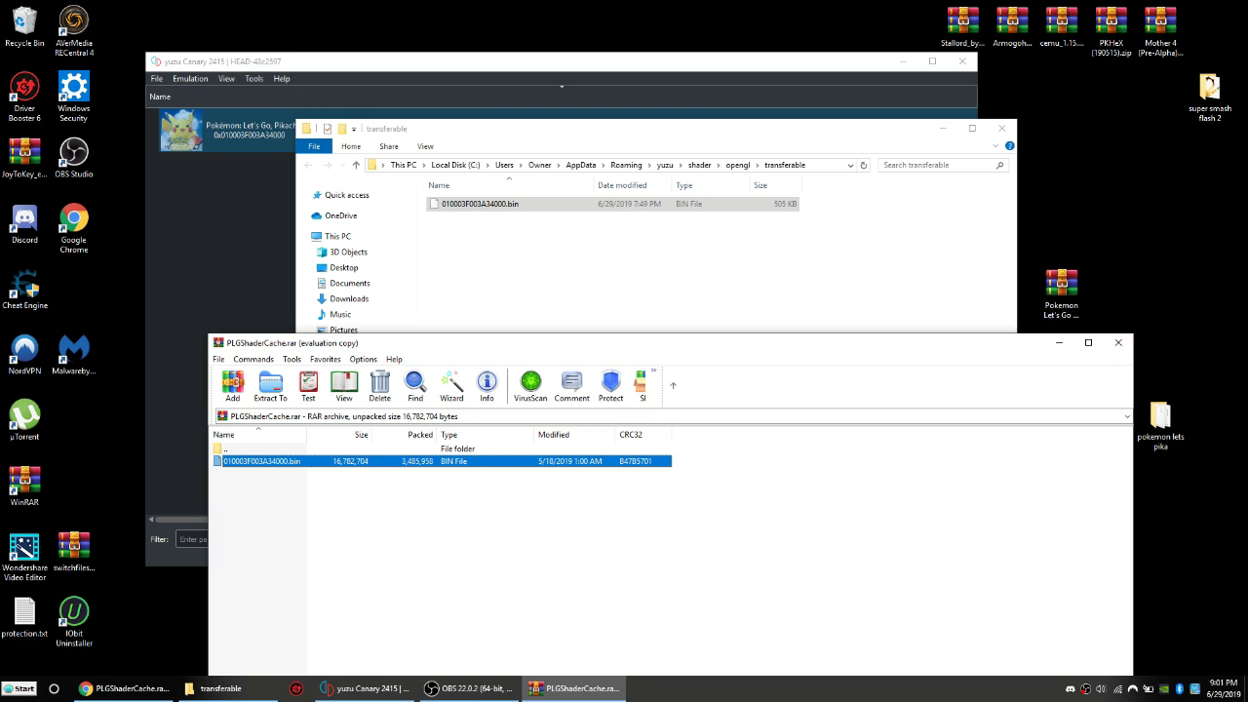
click(1119, 342)
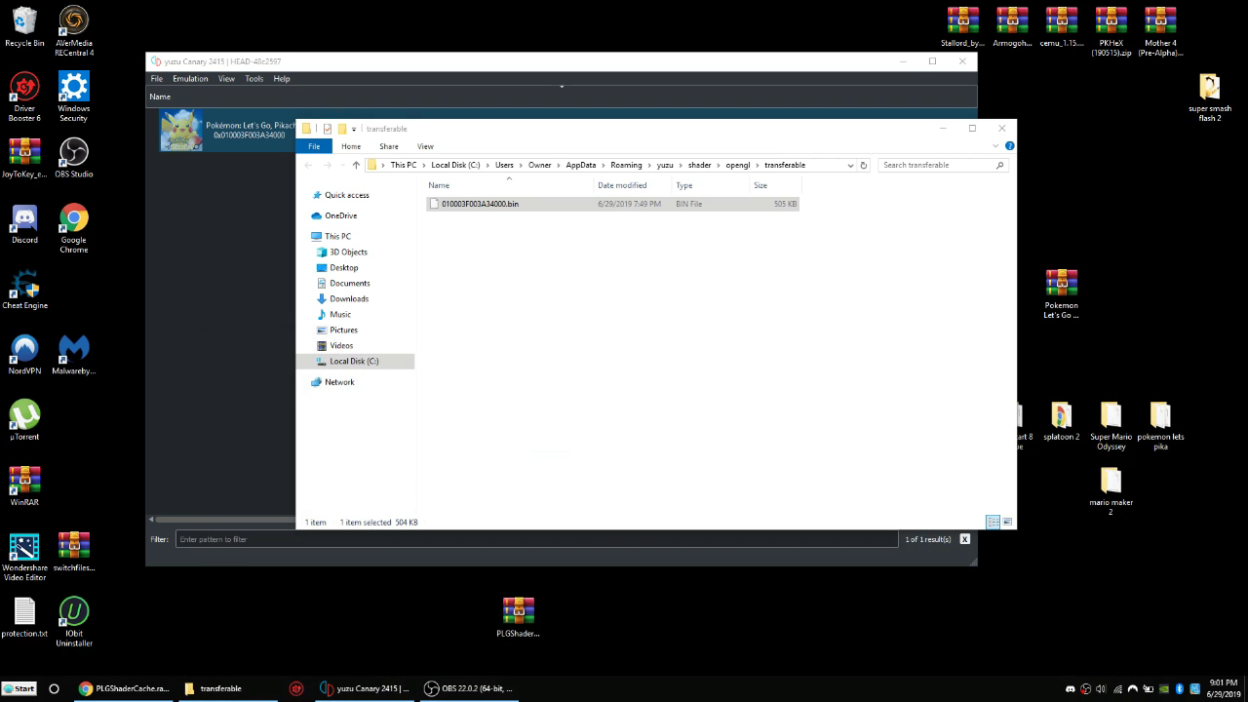
click(1001, 128)
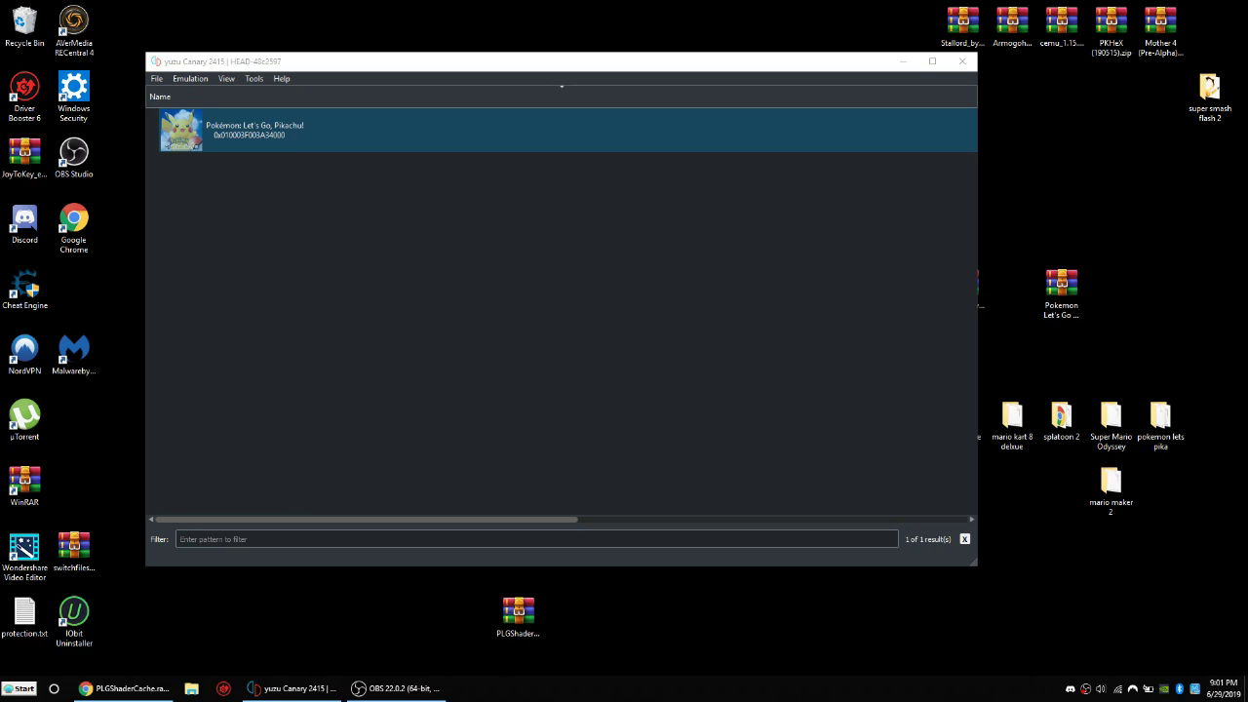
Find Windows System Configuration with a search for "syste" and open its advanced boot options
click(54, 688)
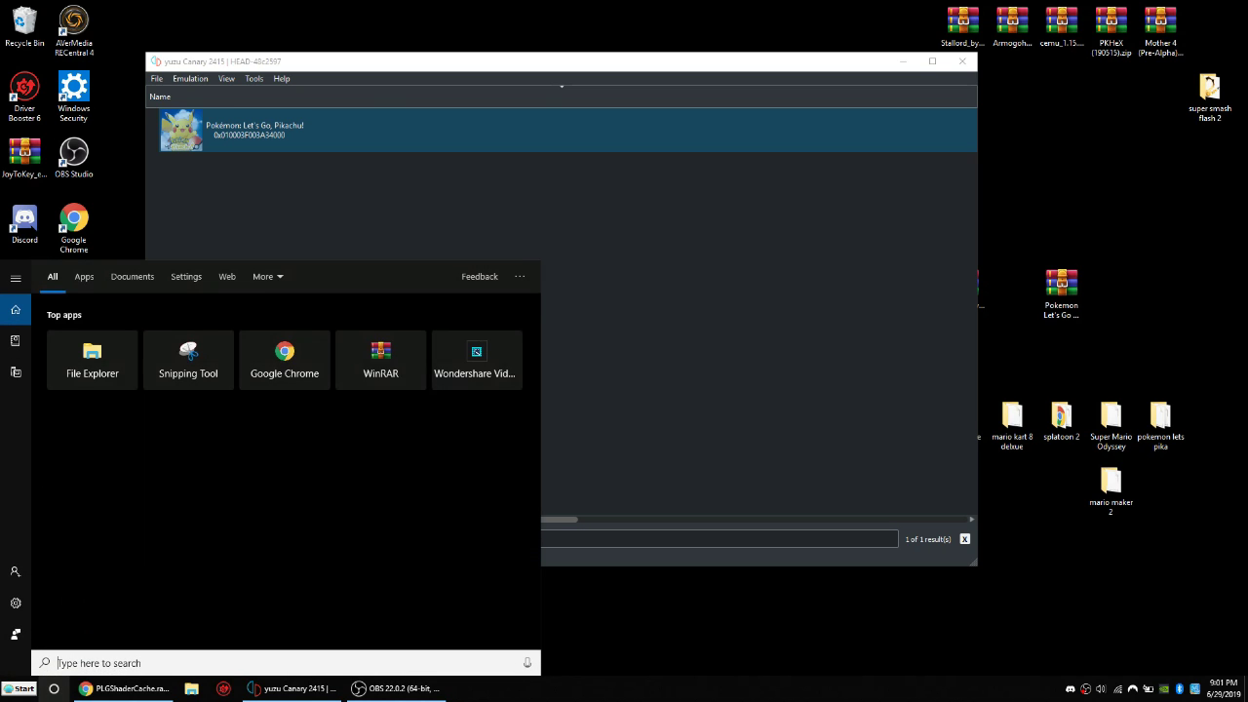
text(syste)
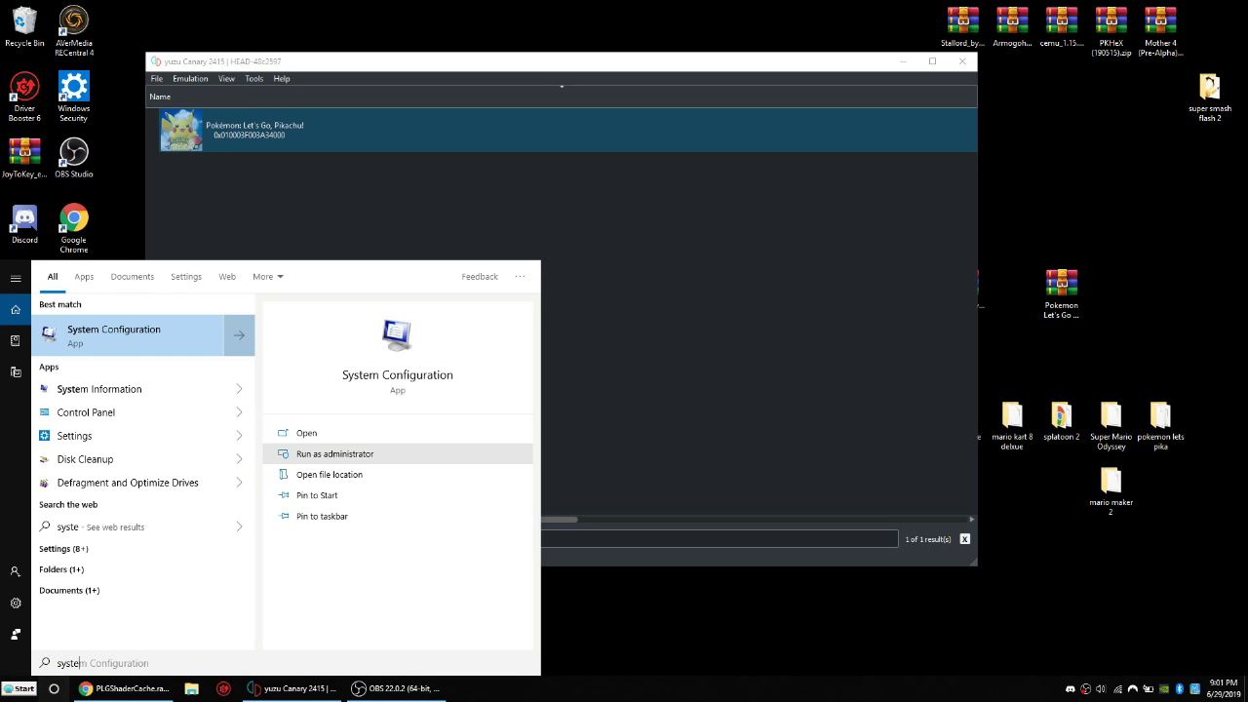
key(Return)
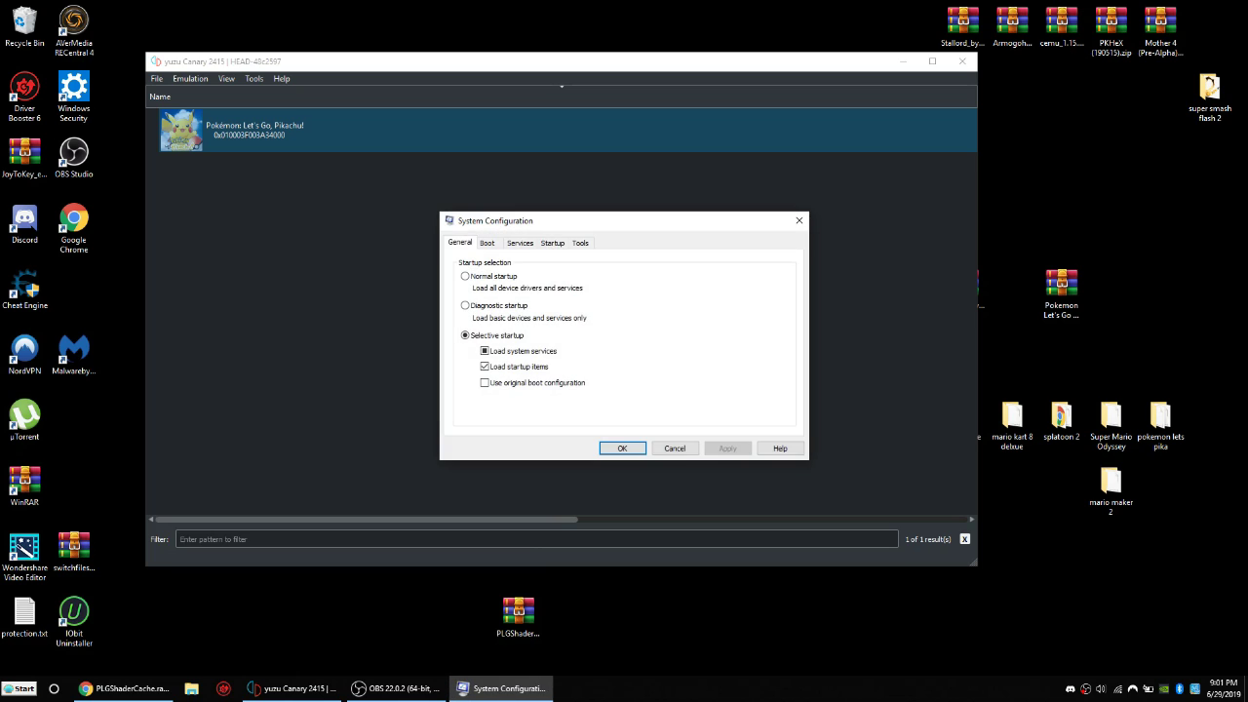
click(488, 243)
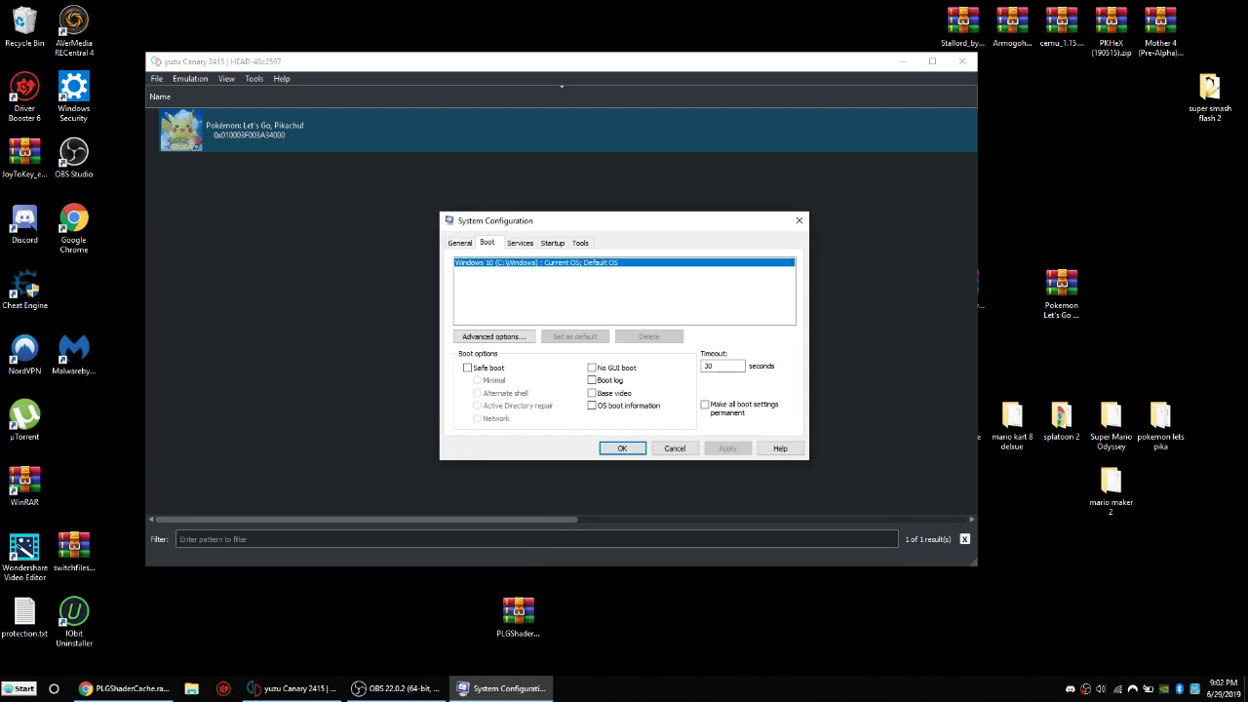
click(494, 335)
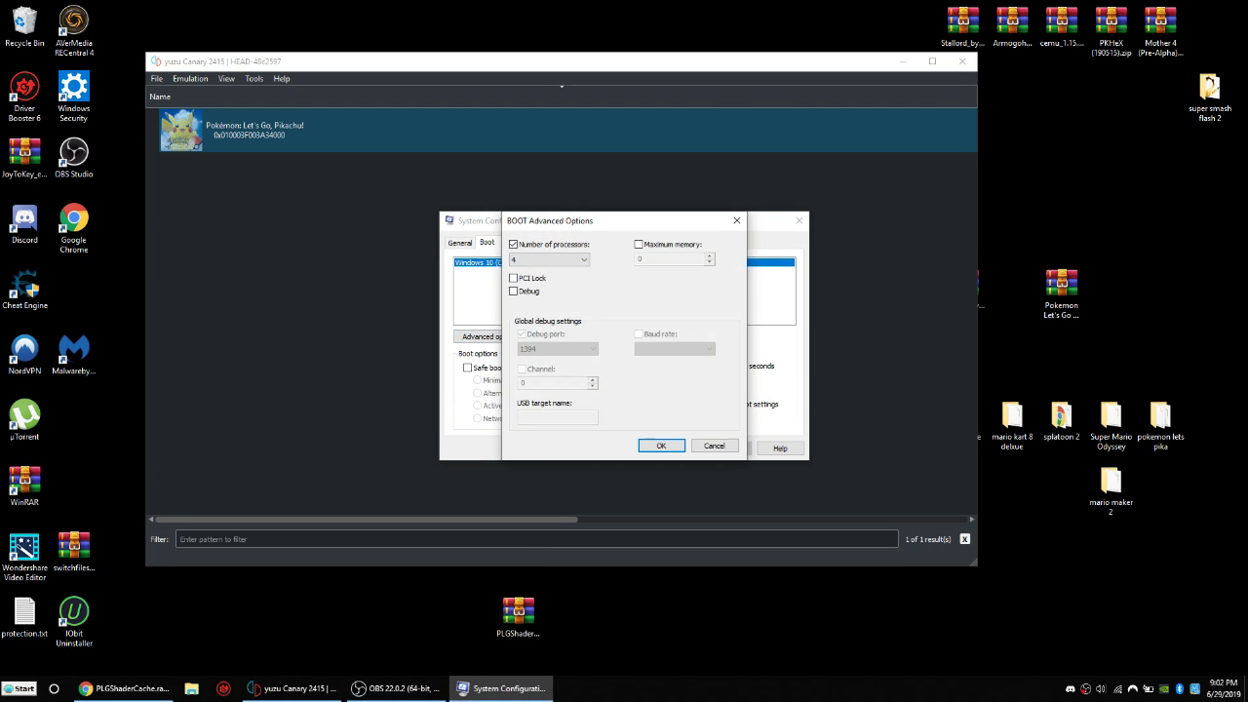
Set the number of boot processors to 4 and apply the System Configuration changes
click(549, 259)
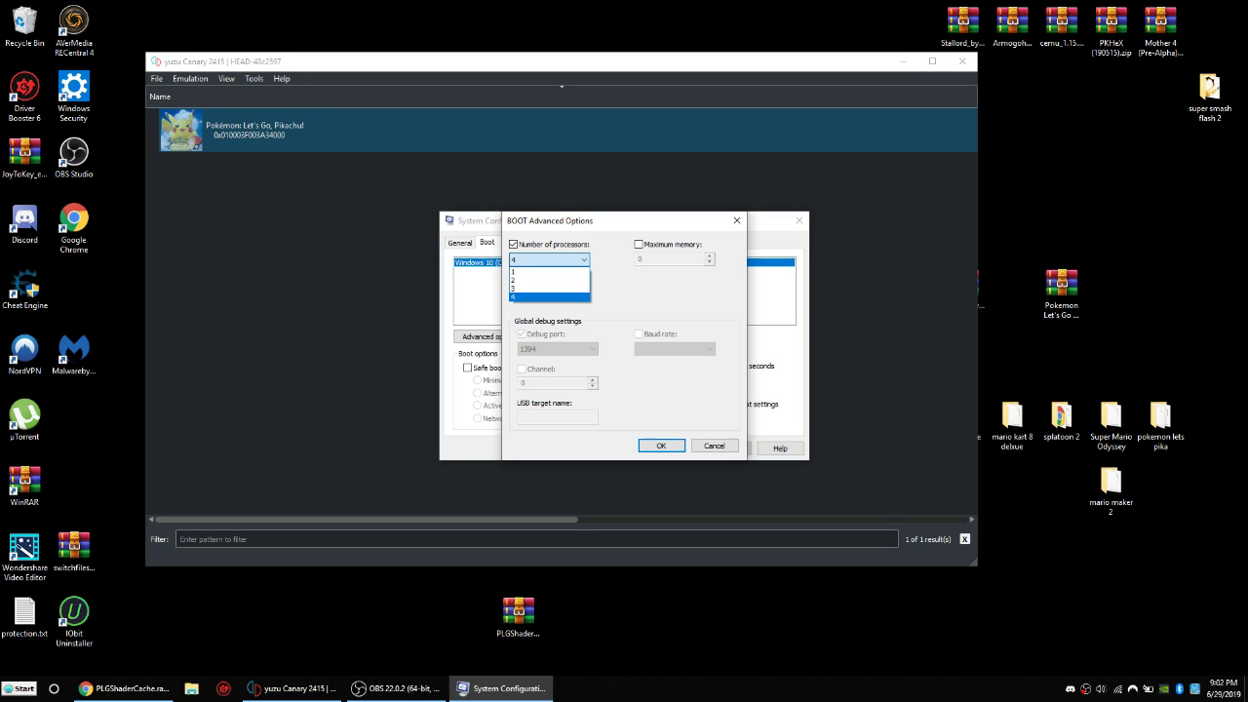
click(527, 296)
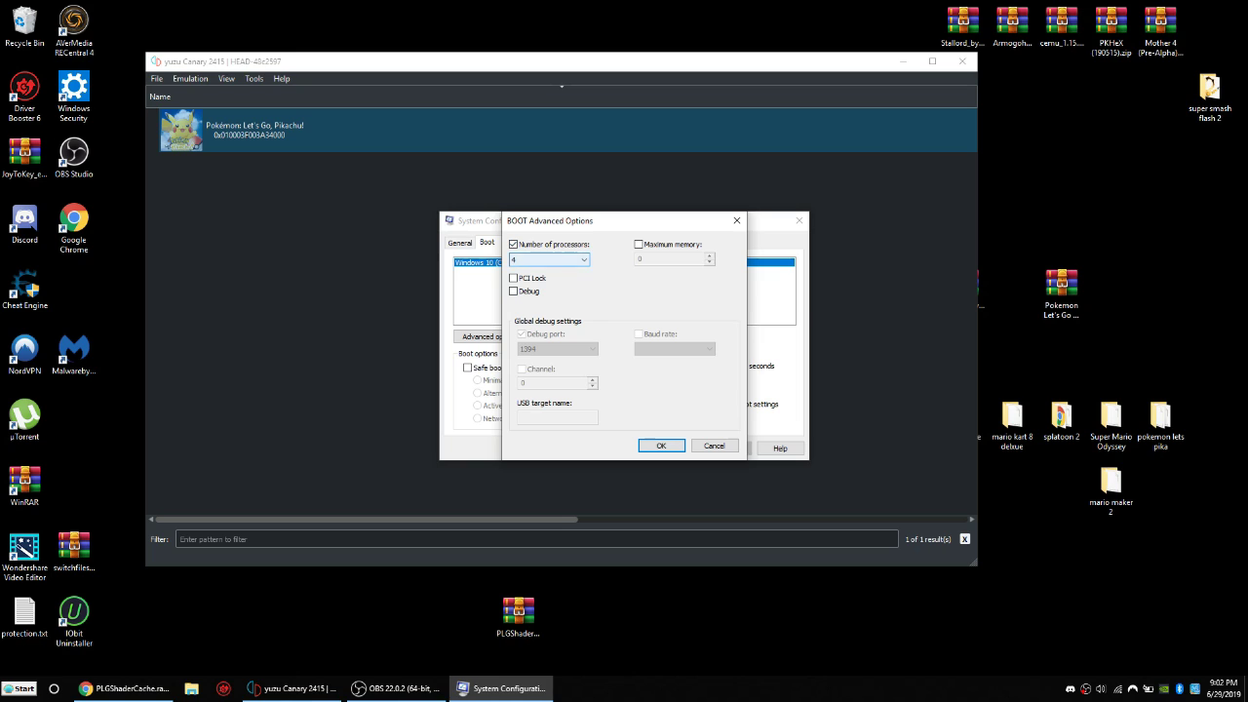
click(550, 260)
click(517, 297)
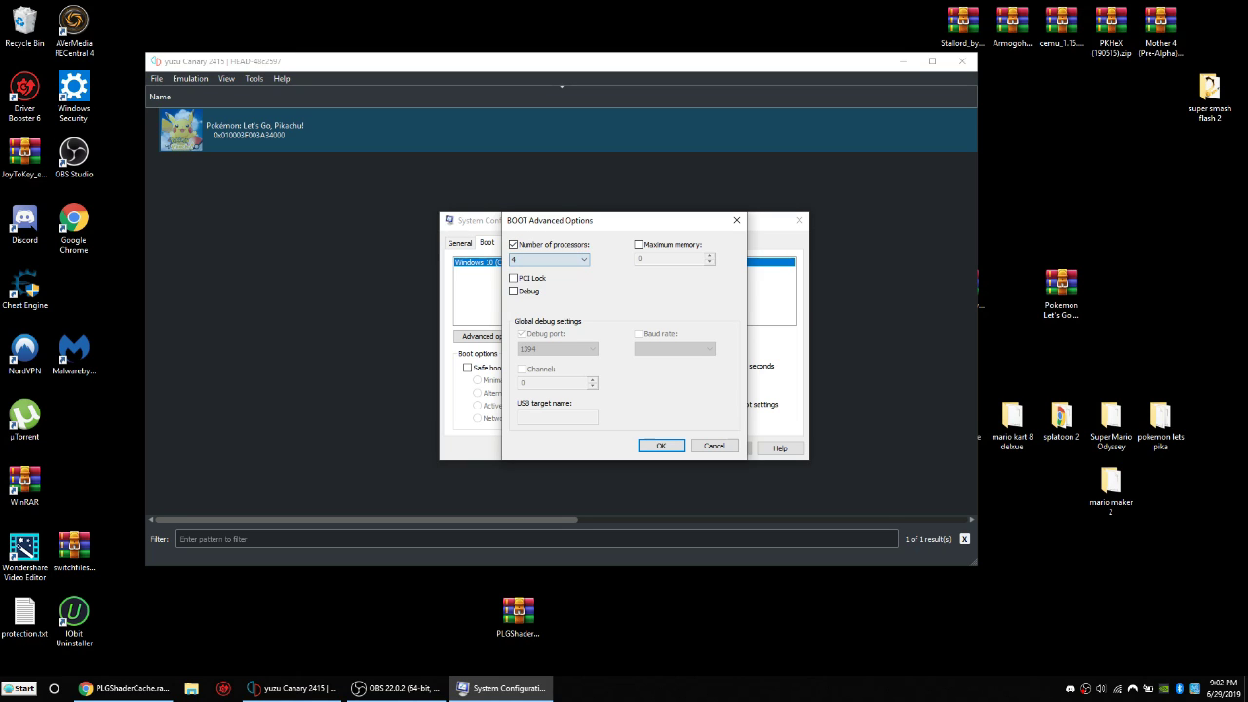
click(661, 446)
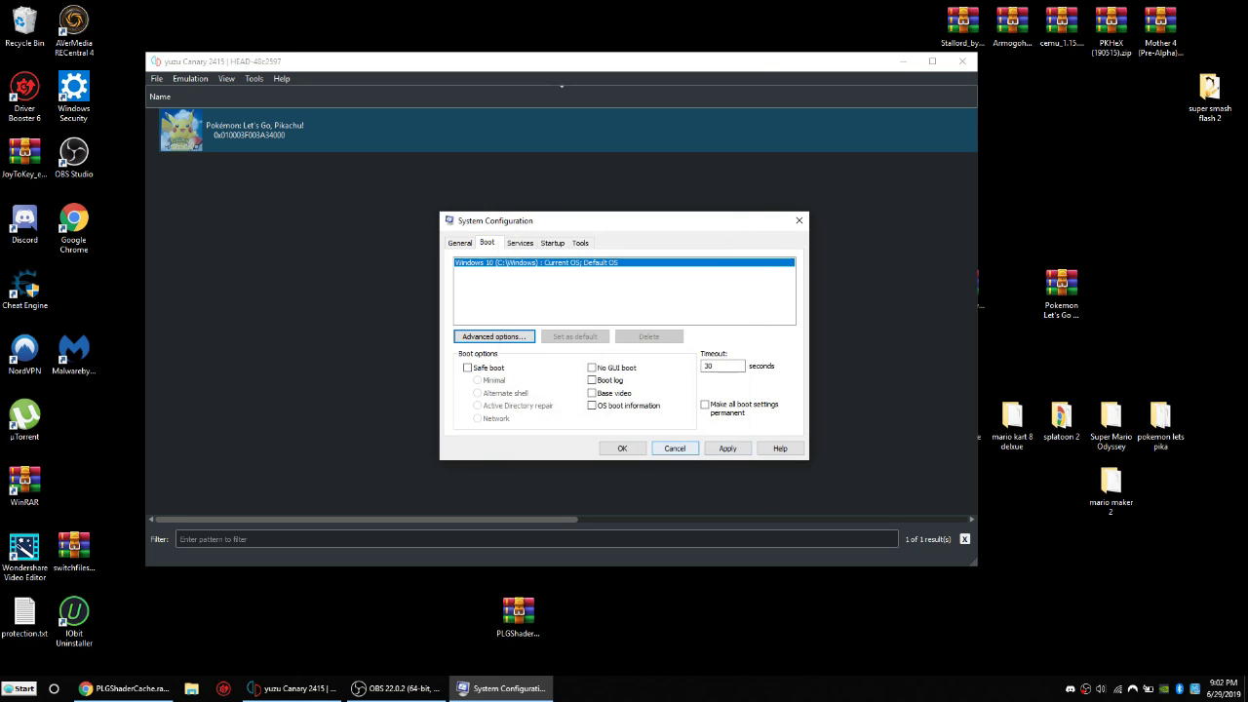
click(727, 447)
click(622, 448)
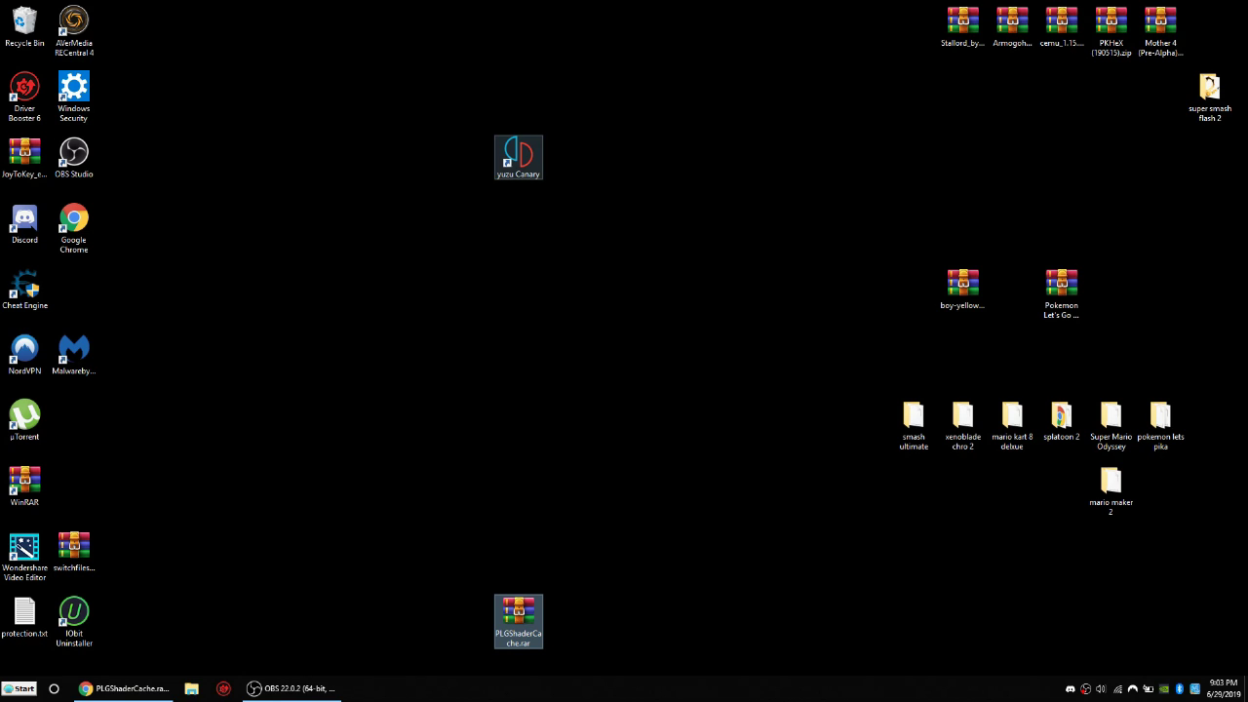
Launch yuzu Canary from the desktop
double_click(518, 156)
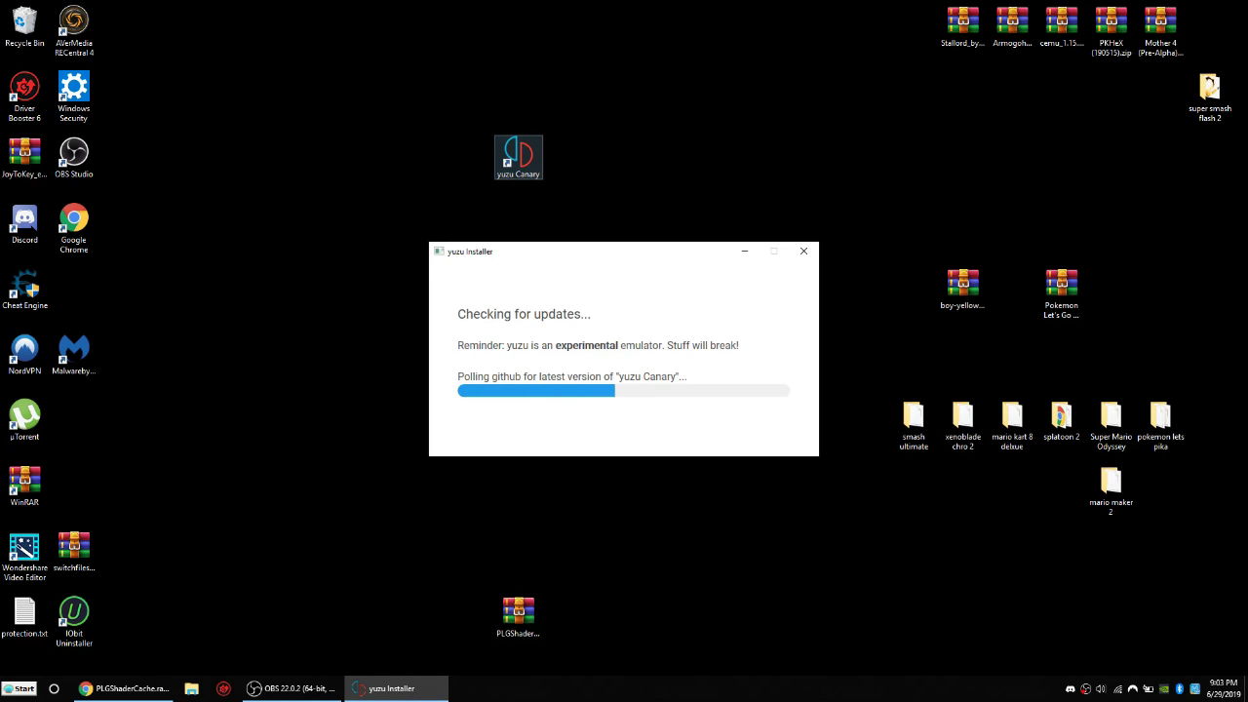